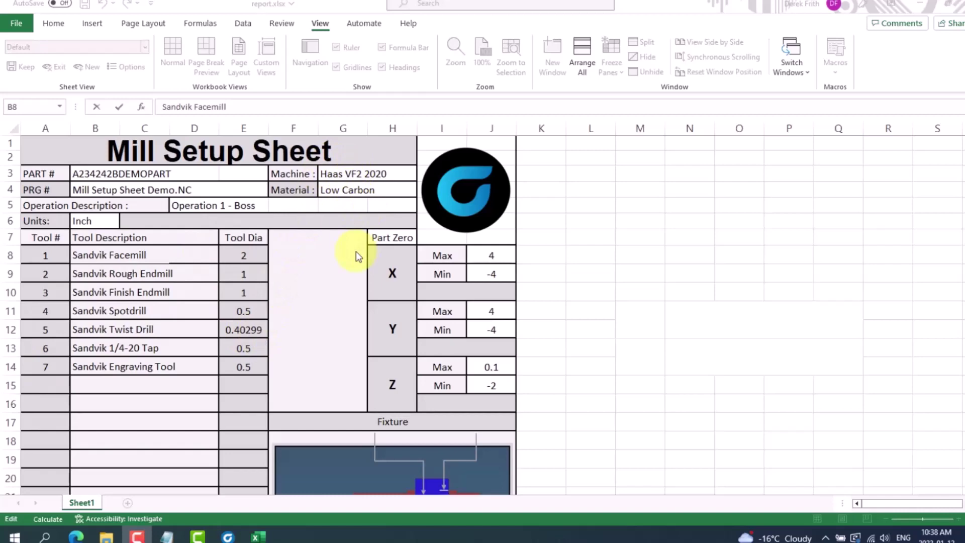
- Scroll down report.xlsx past the part and tool data to the Fixture and Picture images
{"action": "scroll", "coordinate": [453, 329], "scroll_direction": "down", "scroll_amount": 2}
{"action": "scroll", "coordinate": [453, 330], "scroll_direction": "down", "scroll_amount": 2}
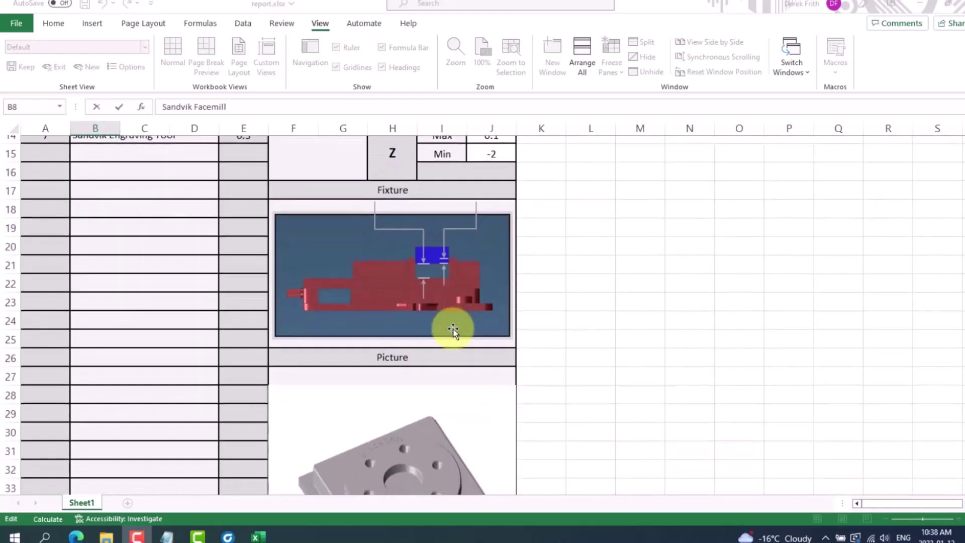
{"action": "scroll", "coordinate": [442, 326], "scroll_direction": "down", "scroll_amount": 2}
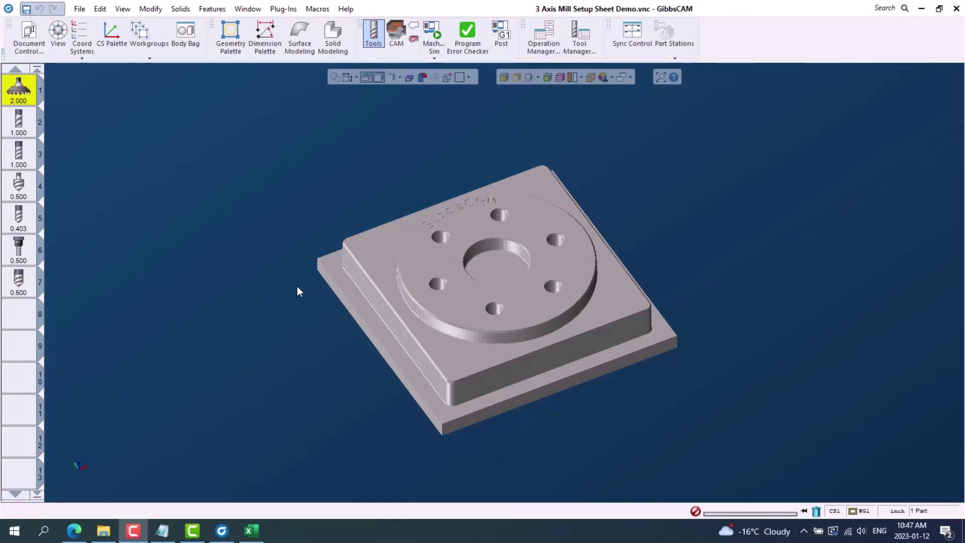
{"action": "left_click", "coordinate": [33, 35]}
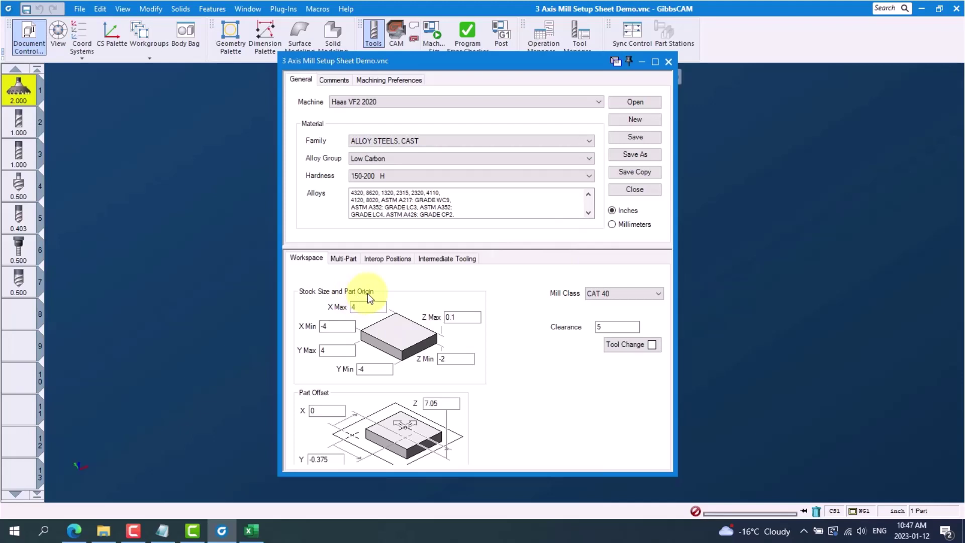
{"action": "left_click", "coordinate": [334, 80]}
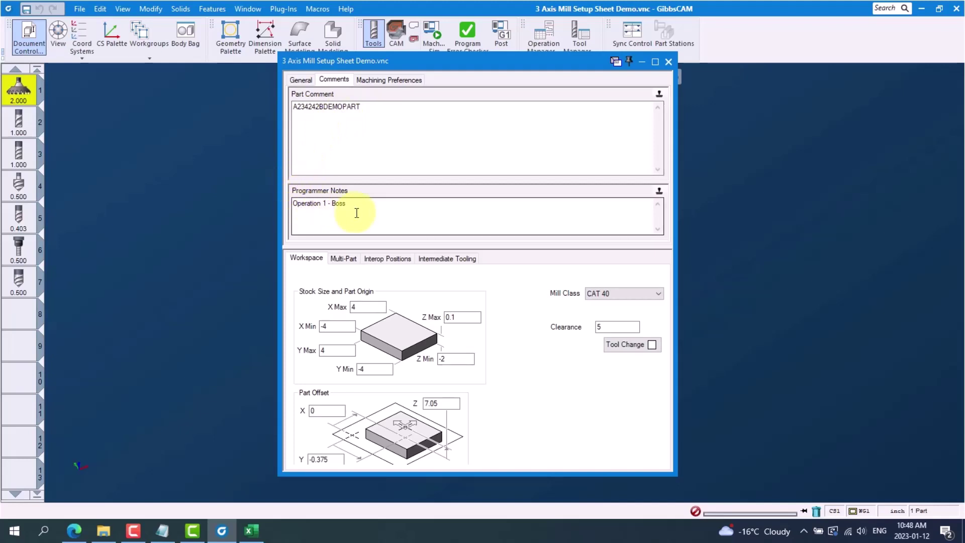
{"action": "left_click", "coordinate": [669, 61]}
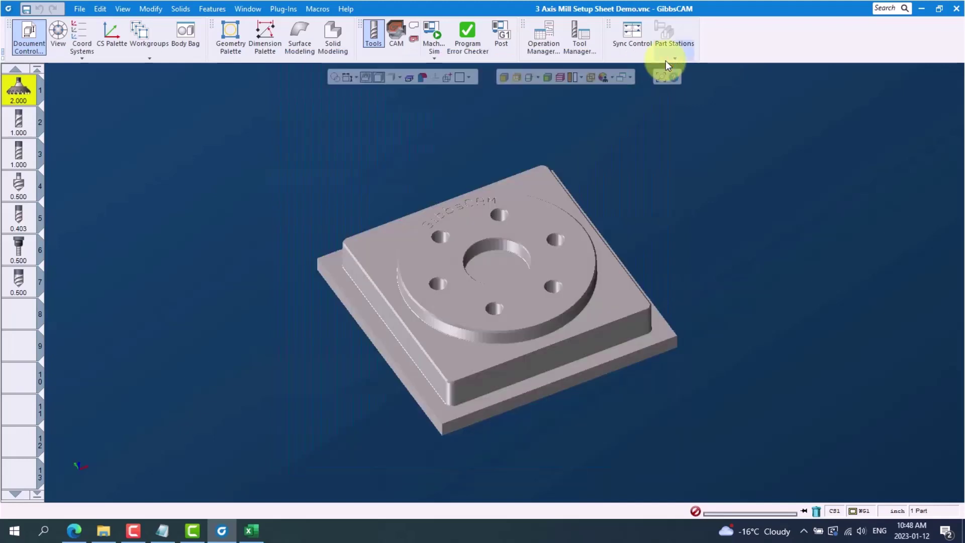
{"action": "double_click", "coordinate": [19, 91]}
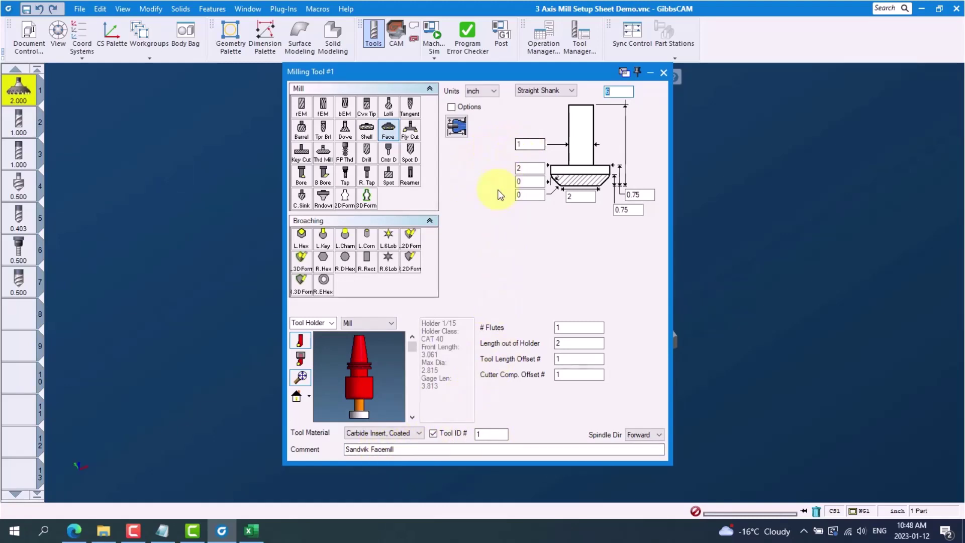
{"action": "left_click", "coordinate": [664, 74]}
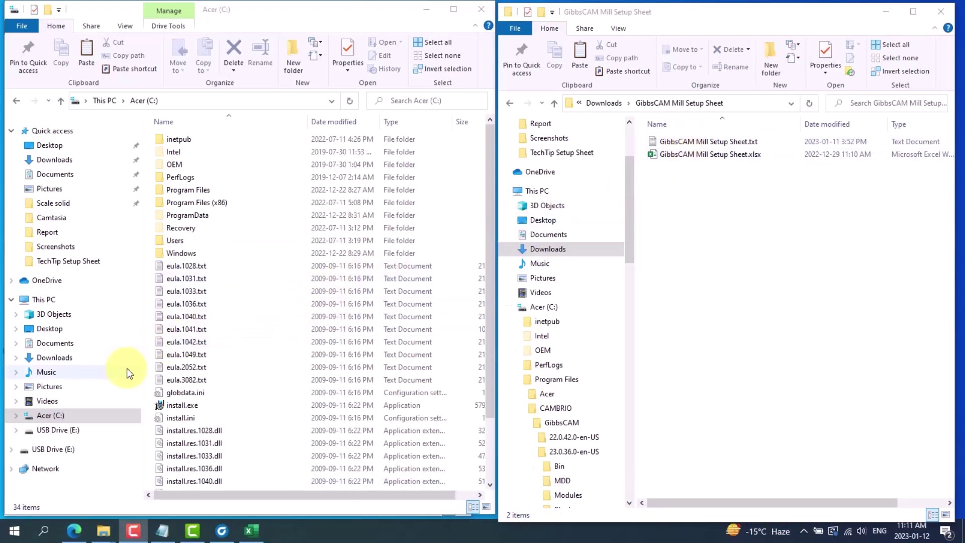
- Browse the left Explorer window to C:\Program Files\CAMBRIO\GibbsCAM\23.0.36.0-en-US\Plugins\Data
{"action": "left_click", "coordinate": [45, 419]}
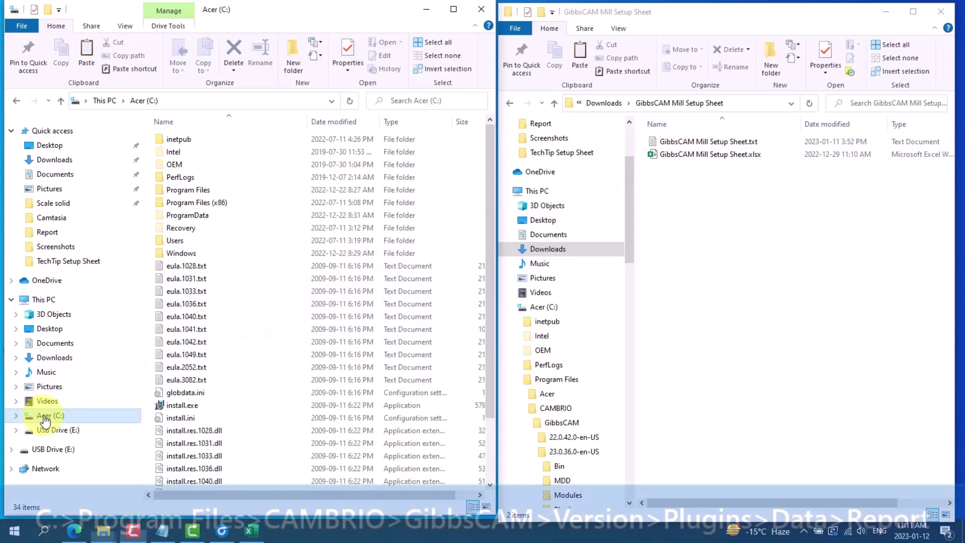
{"action": "left_click", "coordinate": [45, 417]}
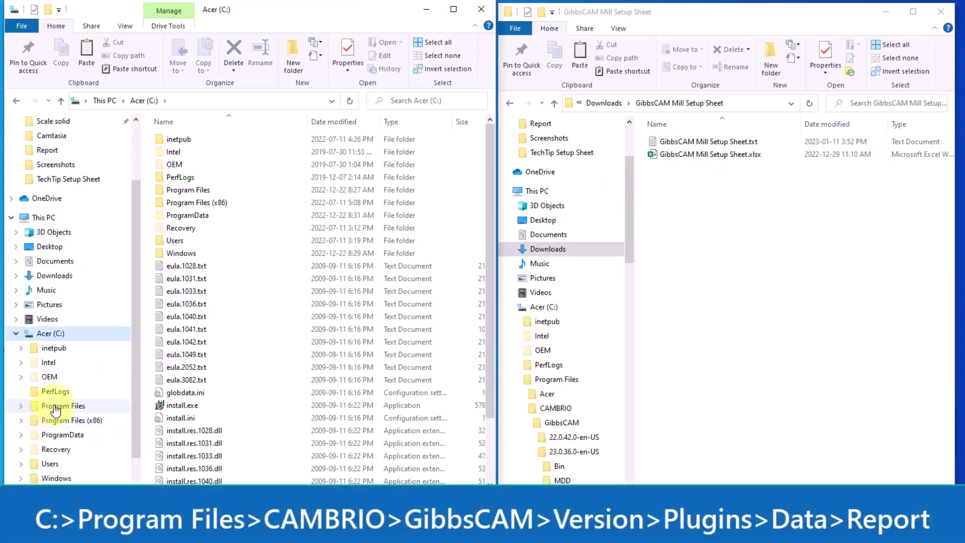
{"action": "left_click", "coordinate": [55, 406]}
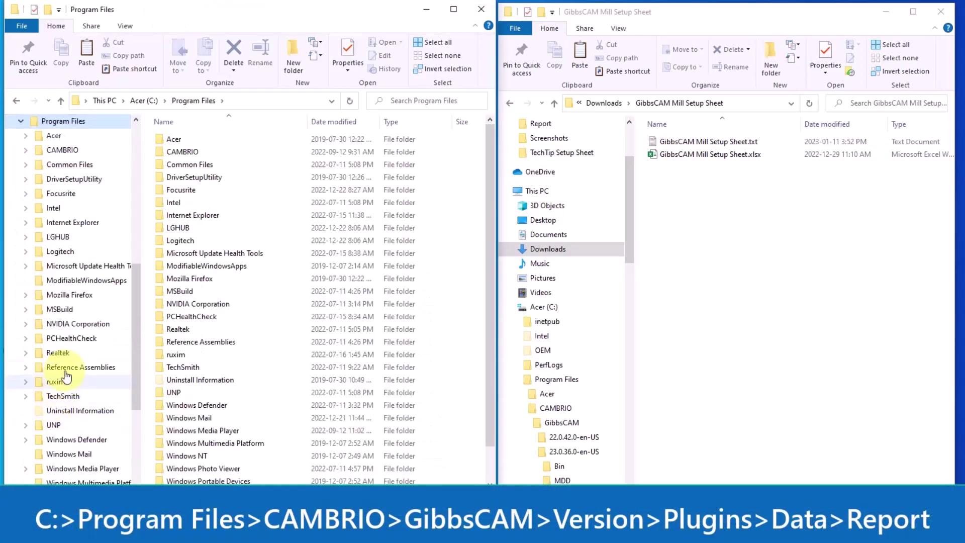
{"action": "left_click", "coordinate": [177, 150]}
{"action": "double_click", "coordinate": [177, 150]}
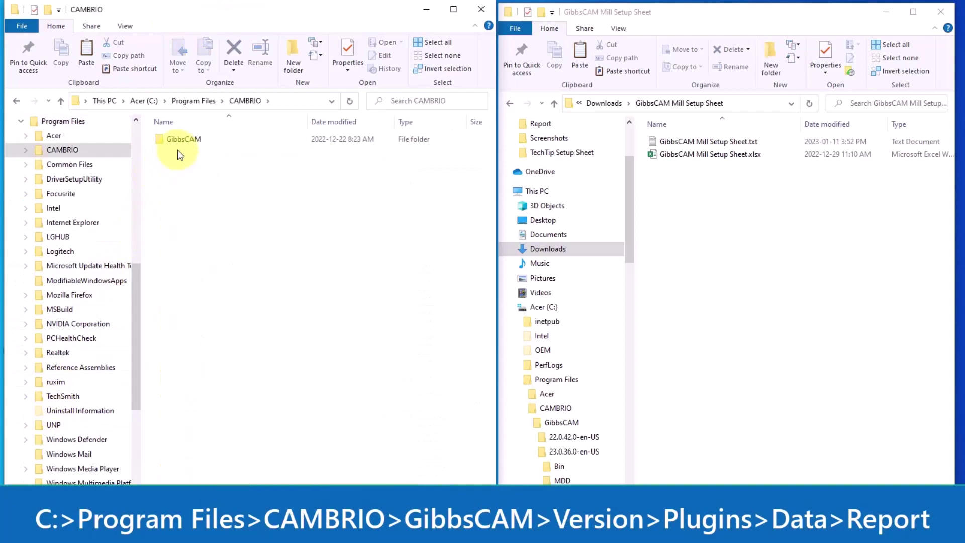
{"action": "double_click", "coordinate": [179, 139]}
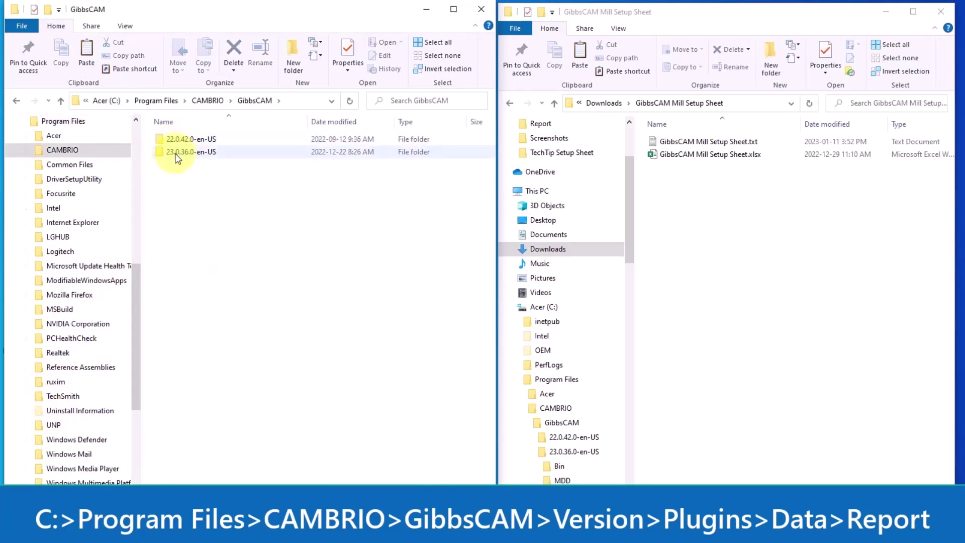
{"action": "double_click", "coordinate": [181, 152]}
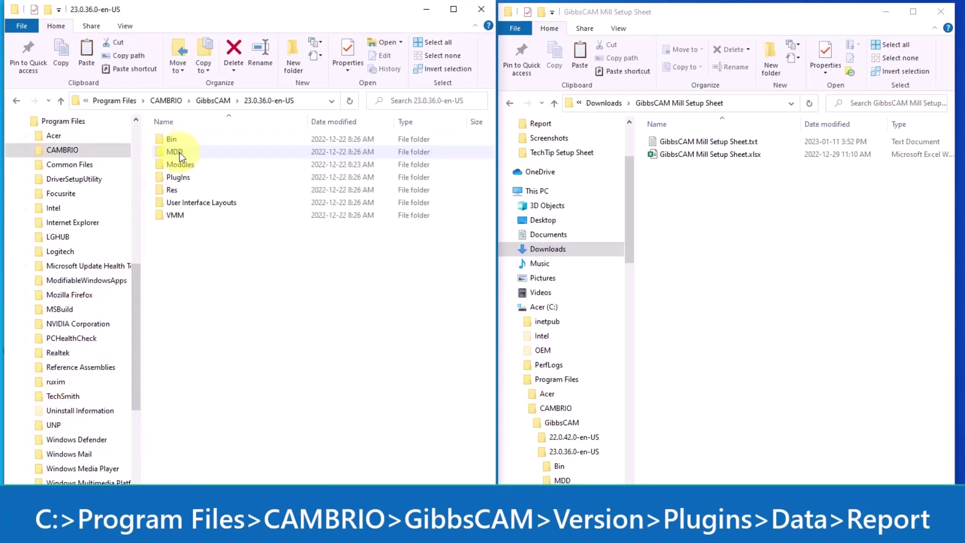
{"action": "double_click", "coordinate": [174, 177]}
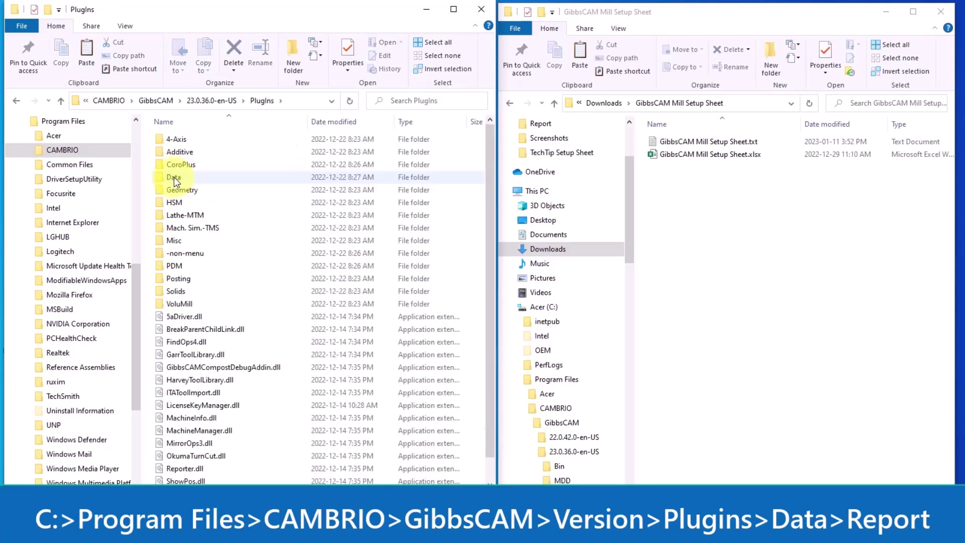
{"action": "double_click", "coordinate": [174, 177]}
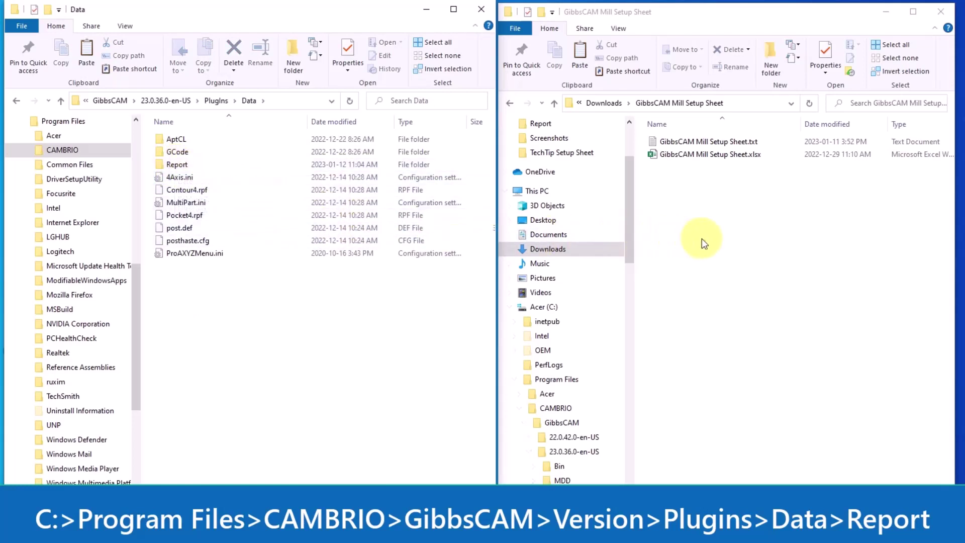
- Move GibbsCAM Mill Setup Sheet .txt and .xlsx into Report, granting admin permission, and open Report
{"action": "left_click", "coordinate": [687, 156]}
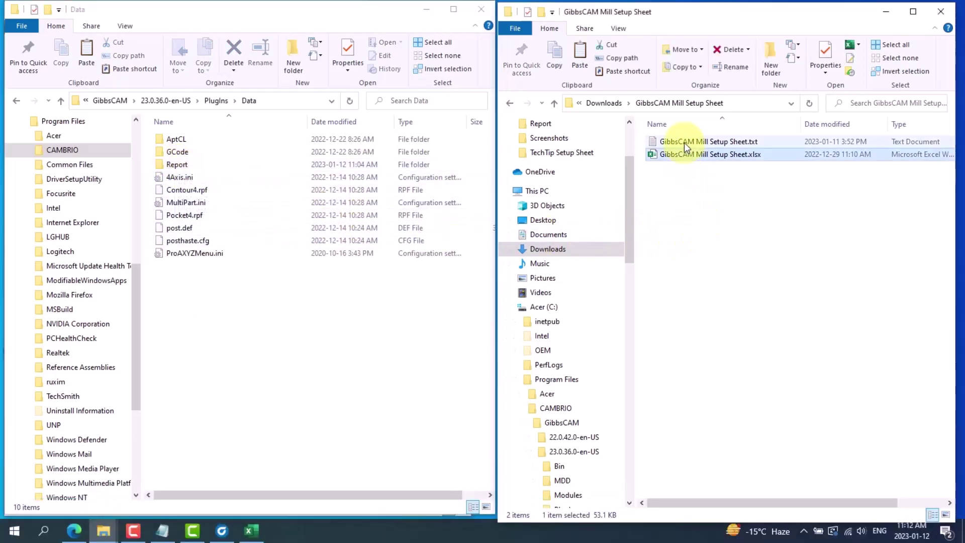
{"action": "left_click", "coordinate": [684, 143], "text": "ctrl"}
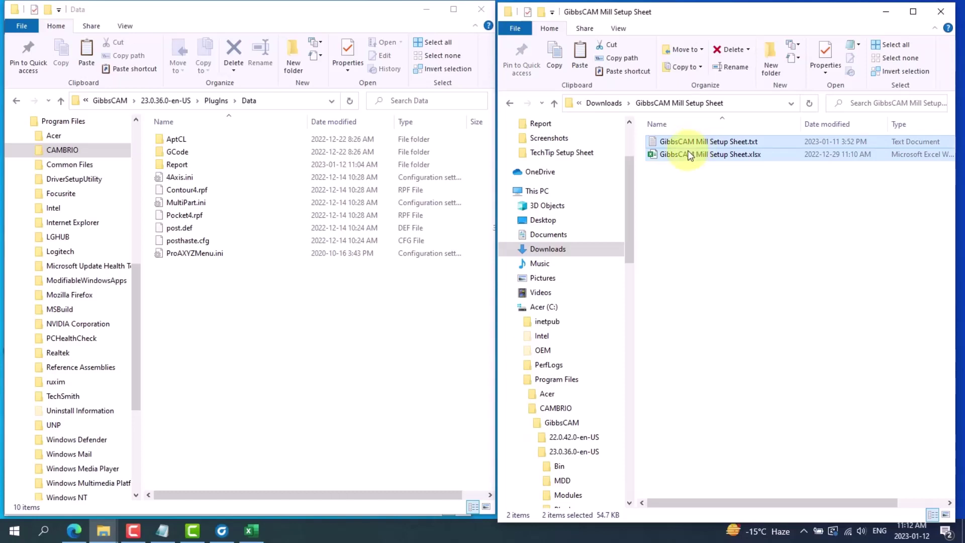
{"action": "left_click_drag", "start_coordinate": [689, 152], "coordinate": [174, 164]}
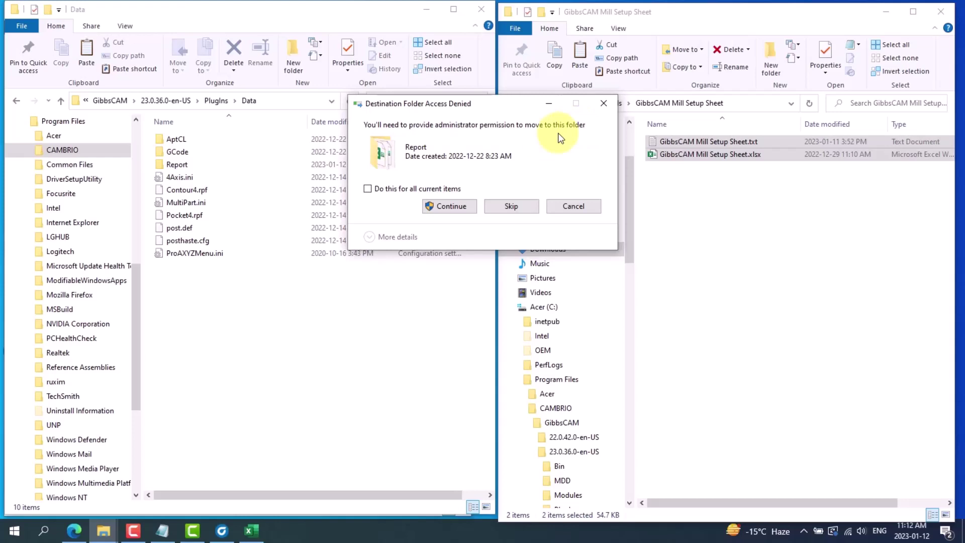
{"action": "left_click", "coordinate": [444, 208]}
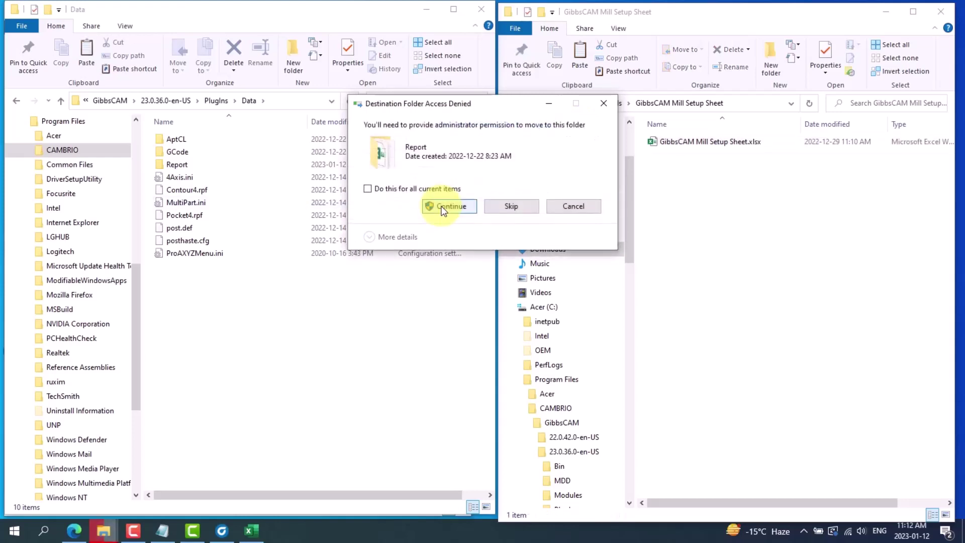
{"action": "left_click", "coordinate": [443, 207]}
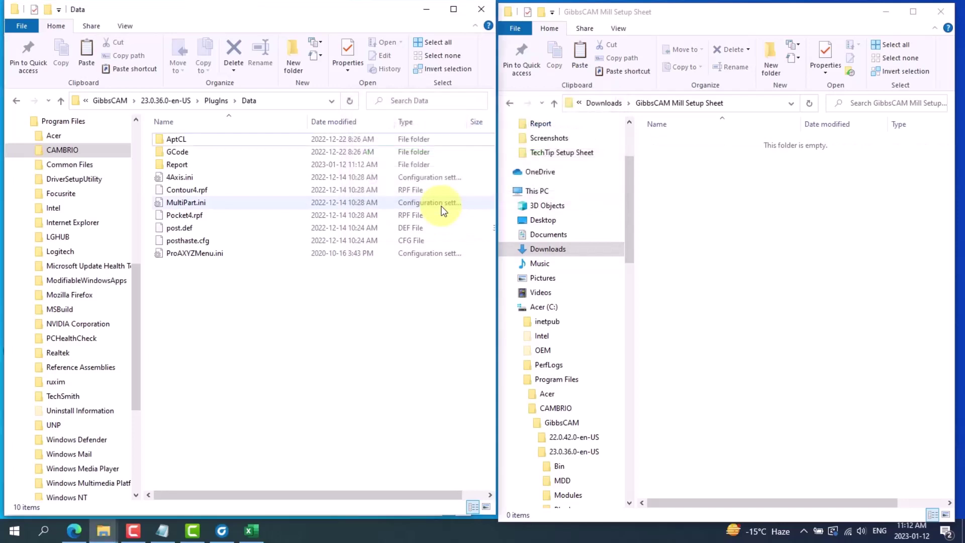
{"action": "double_click", "coordinate": [185, 165]}
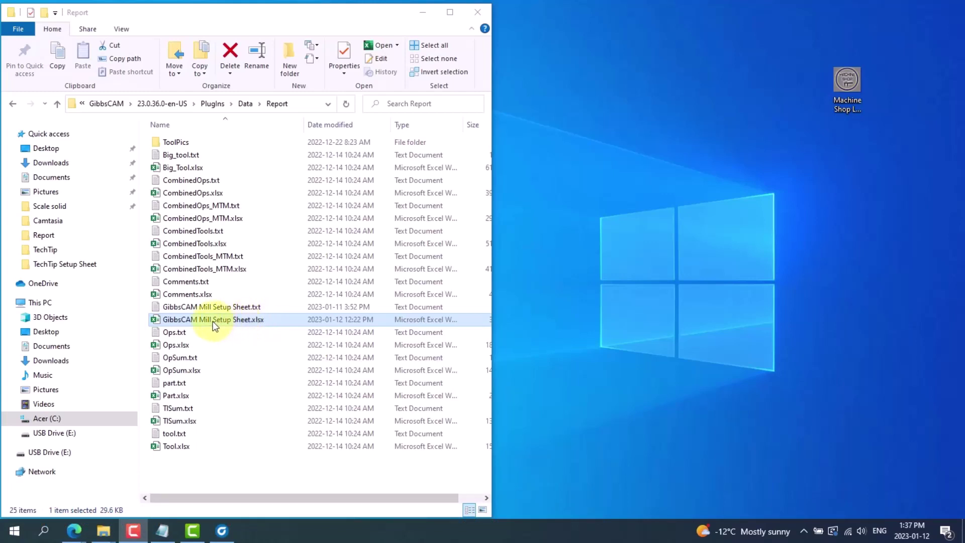
- Move GibbsCAM Mill Setup Sheet.xlsx from Report to the desktop and open it in Excel
{"action": "left_click_drag", "start_coordinate": [218, 317], "coordinate": [653, 300]}
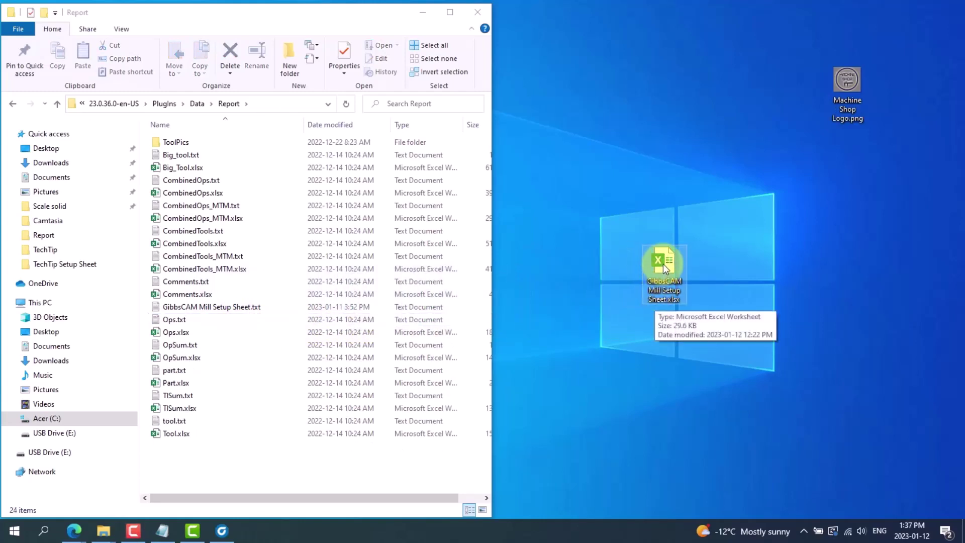
{"action": "double_click", "coordinate": [663, 264]}
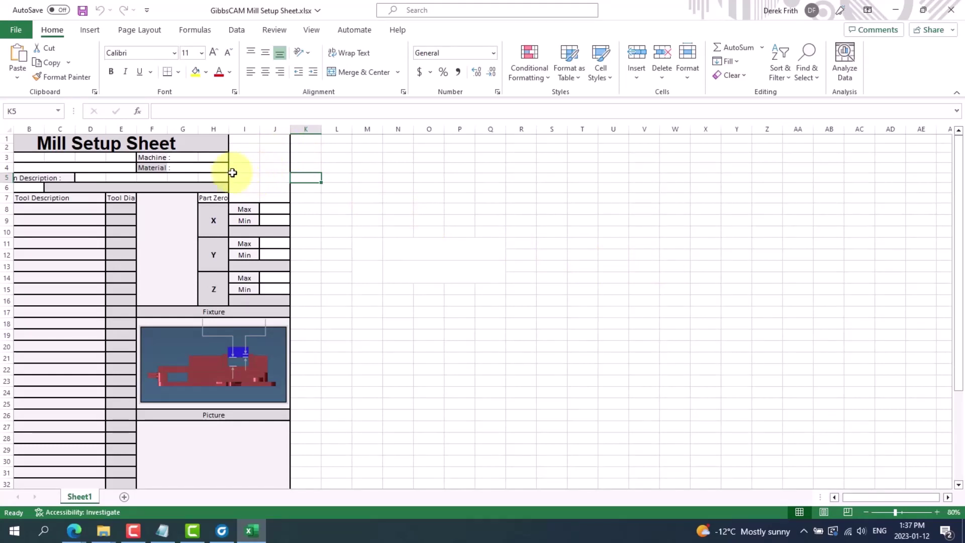
- Insert Machine Shop Logo.png from the Desktop into the setup sheet
{"action": "left_click", "coordinate": [91, 31]}
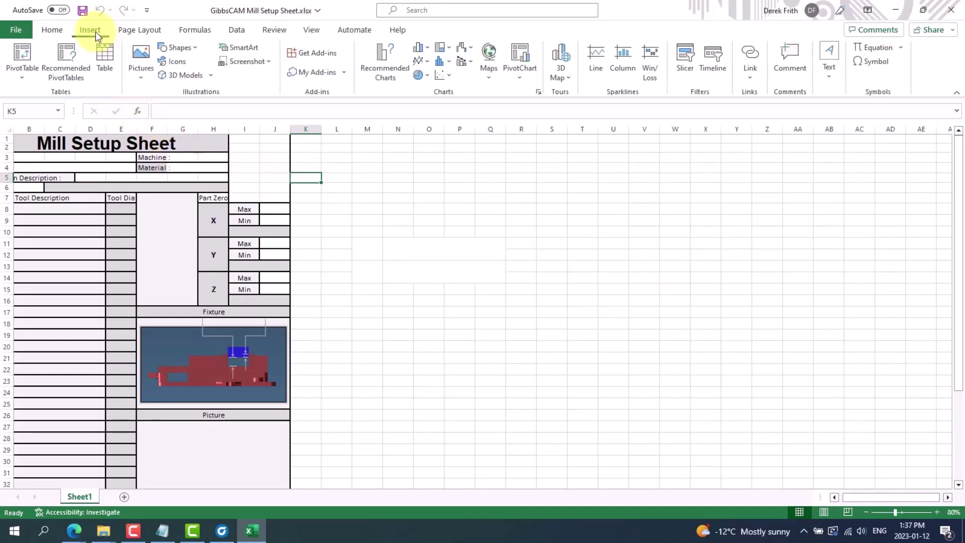
{"action": "left_click", "coordinate": [140, 56]}
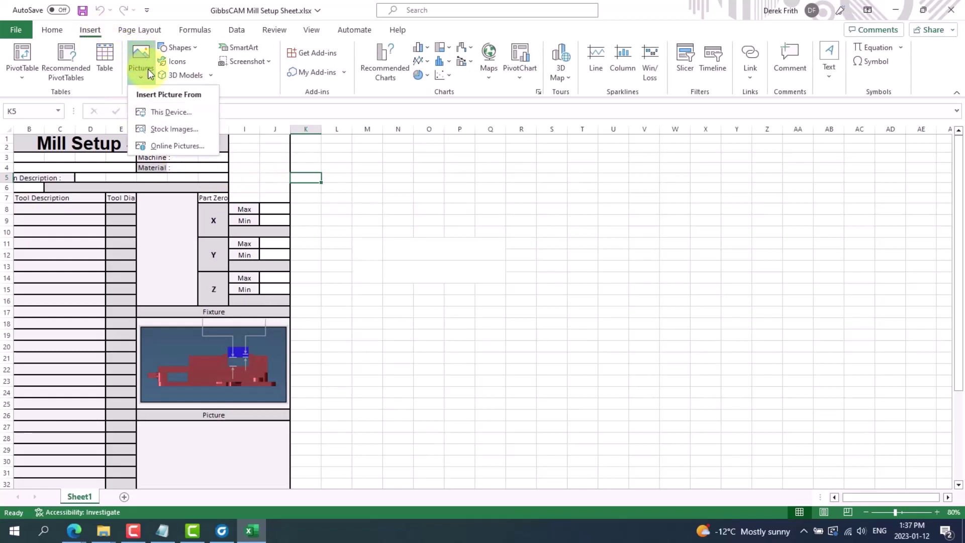
{"action": "left_click", "coordinate": [163, 113]}
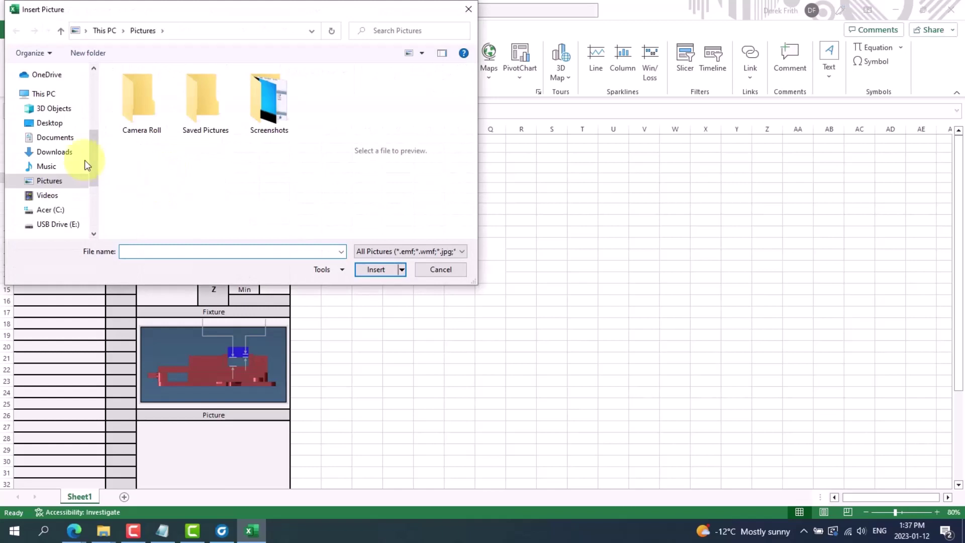
{"action": "left_click", "coordinate": [50, 123]}
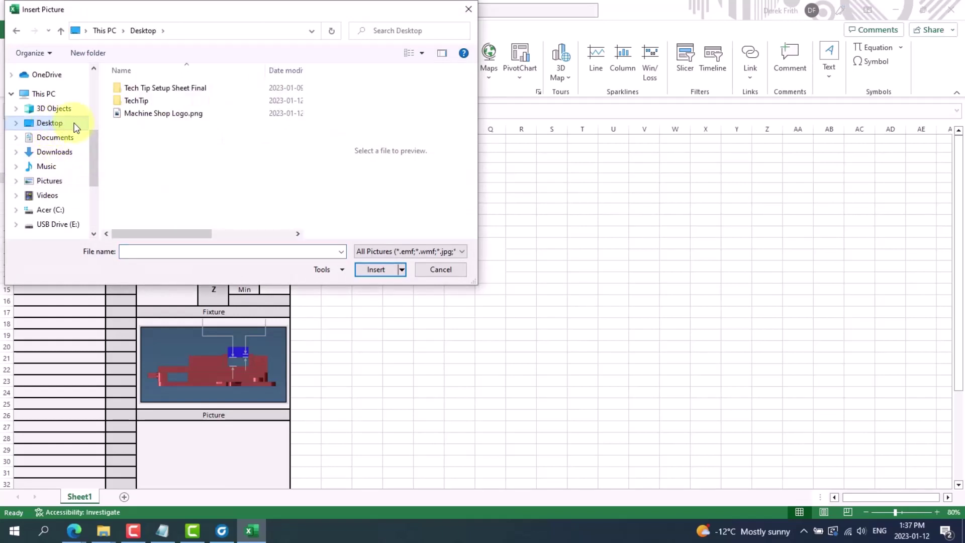
{"action": "left_click", "coordinate": [162, 115]}
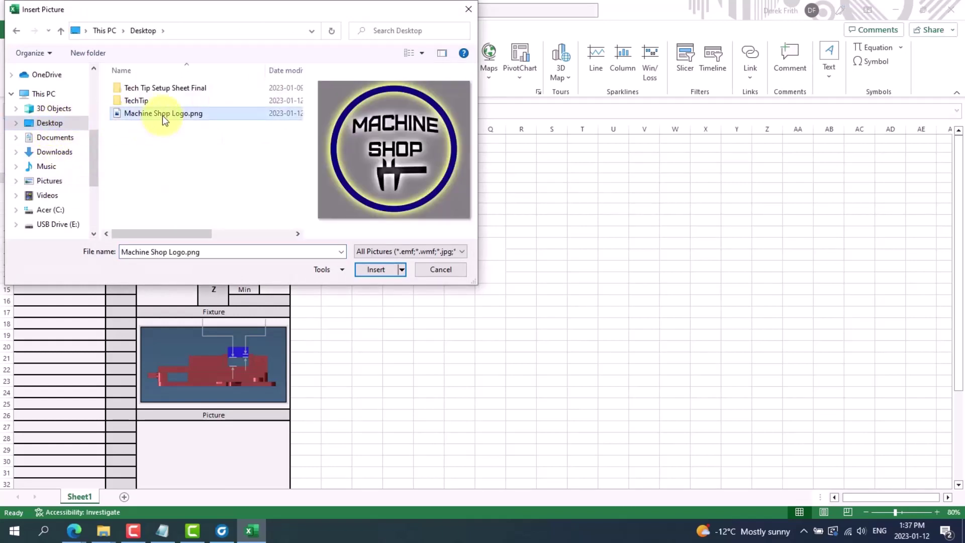
{"action": "left_click", "coordinate": [375, 270]}
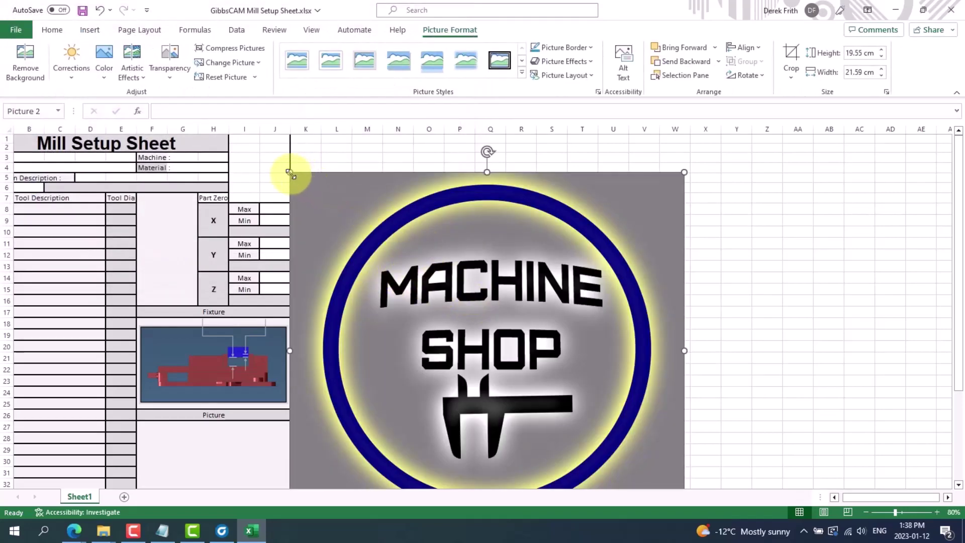
- Shrink the logo to about 4 by 4.5 cm in the top-right box and save the workbook
{"action": "left_click_drag", "start_coordinate": [290, 173], "coordinate": [499, 364]}
{"action": "left_click_drag", "start_coordinate": [593, 442], "coordinate": [310, 257]}
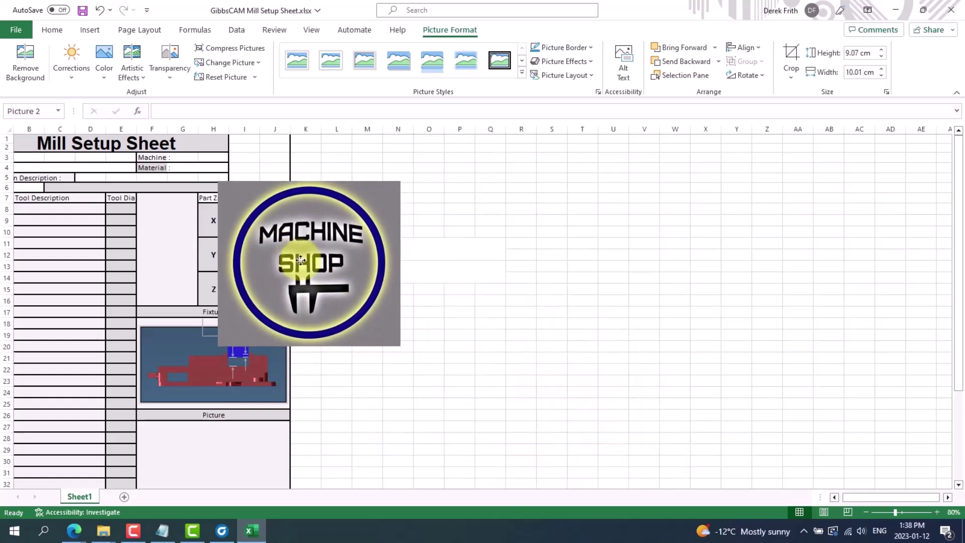
{"action": "left_click_drag", "start_coordinate": [400, 345], "coordinate": [260, 170]}
{"action": "left_click", "coordinate": [320, 215]}
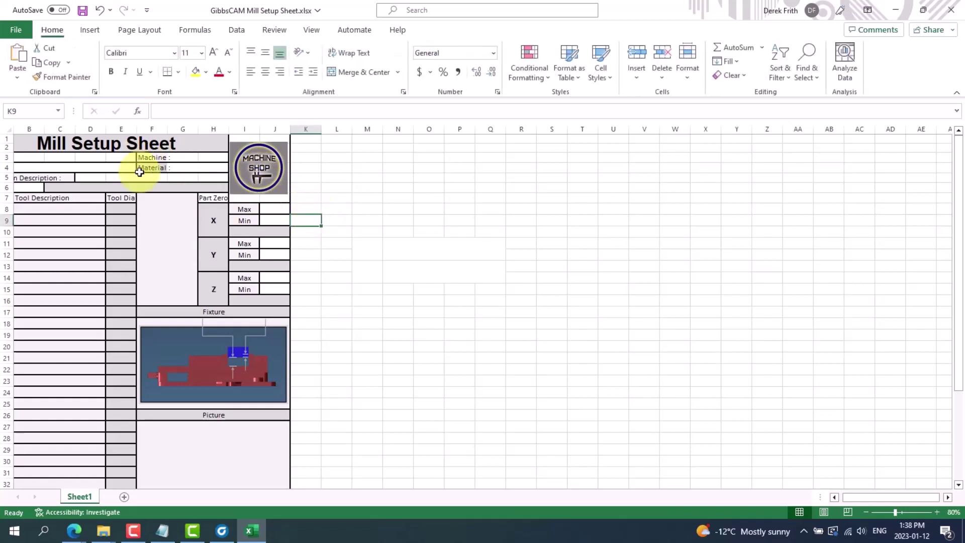
{"action": "left_click", "coordinate": [18, 32]}
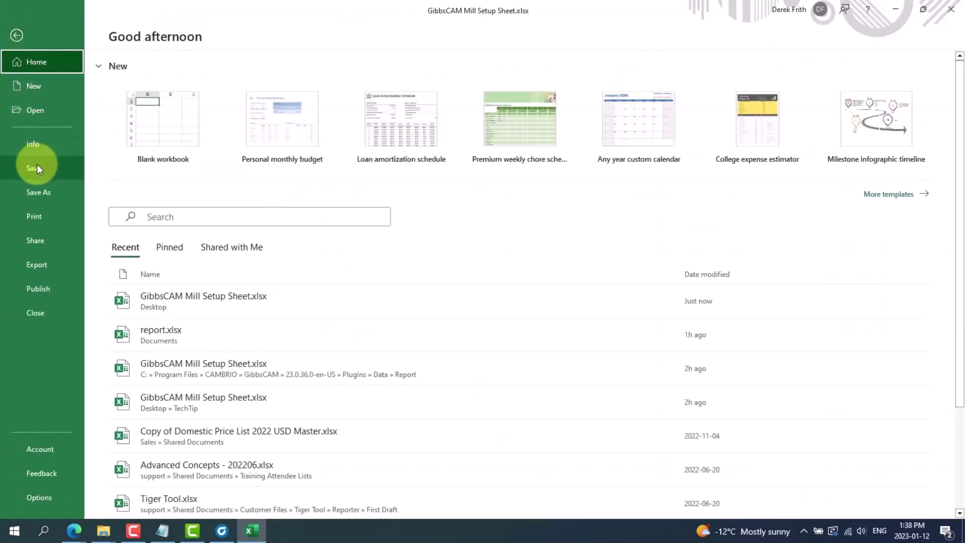
{"action": "left_click", "coordinate": [33, 168]}
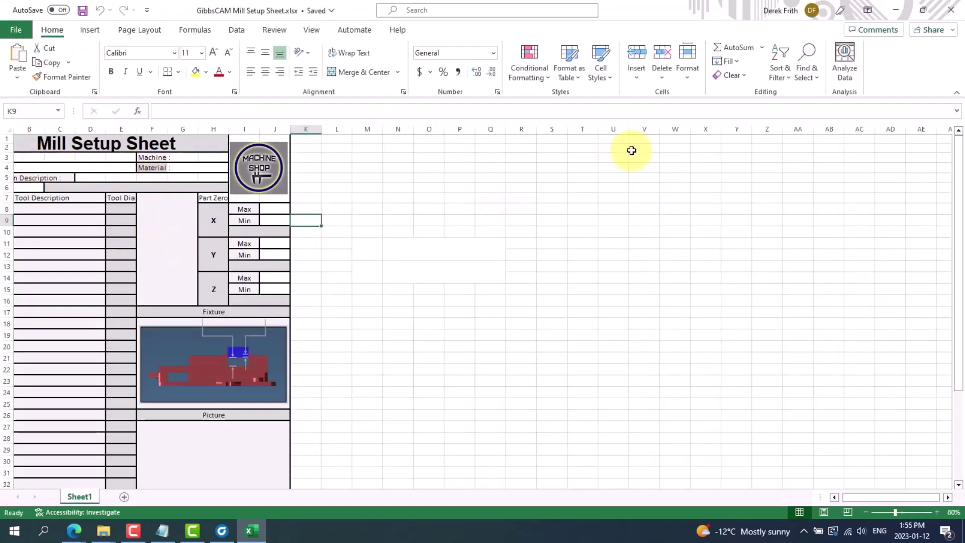
- Close Excel, move the logo workbook from the desktop into Report with permission, and return to GibbsCAM
{"action": "left_click", "coordinate": [944, 15]}
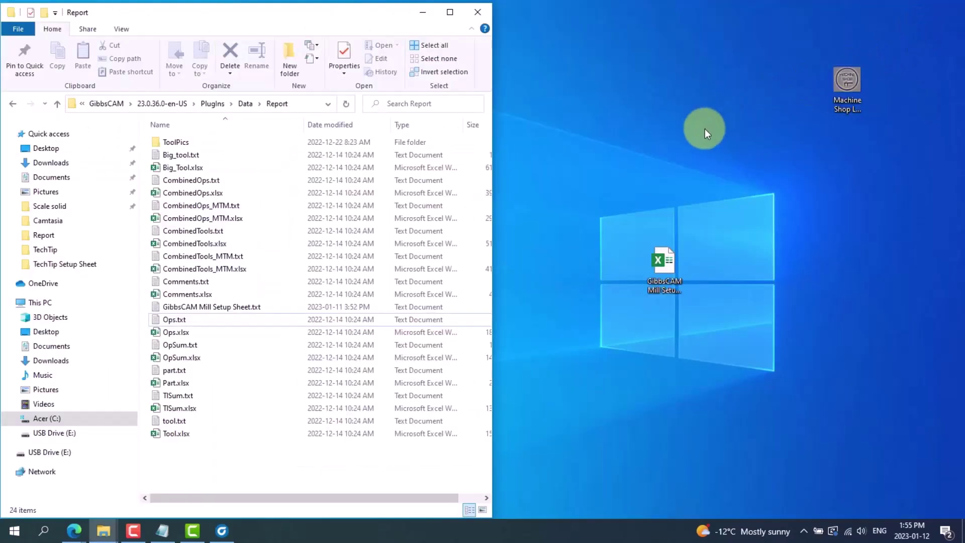
{"action": "left_click", "coordinate": [668, 271]}
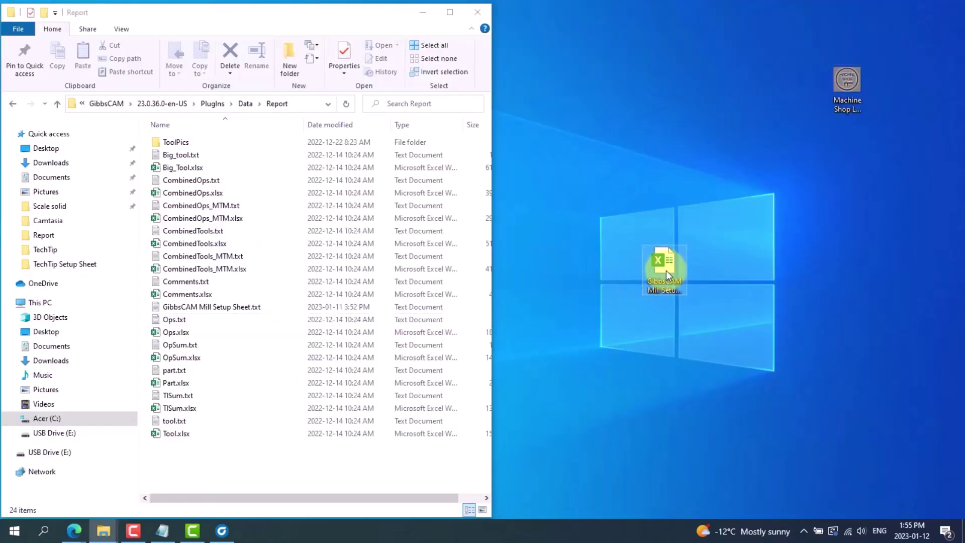
{"action": "left_click_drag", "start_coordinate": [575, 240], "coordinate": [214, 316]}
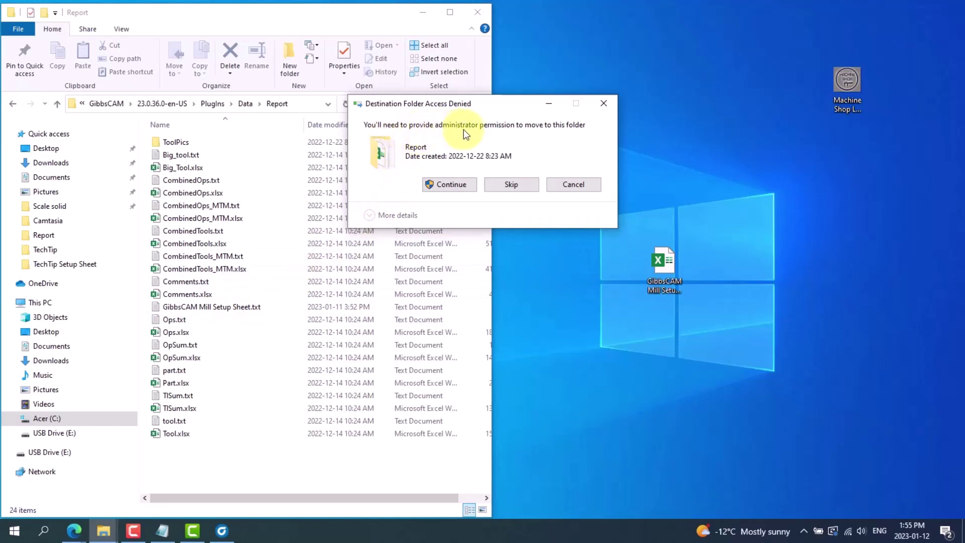
{"action": "left_click", "coordinate": [458, 181]}
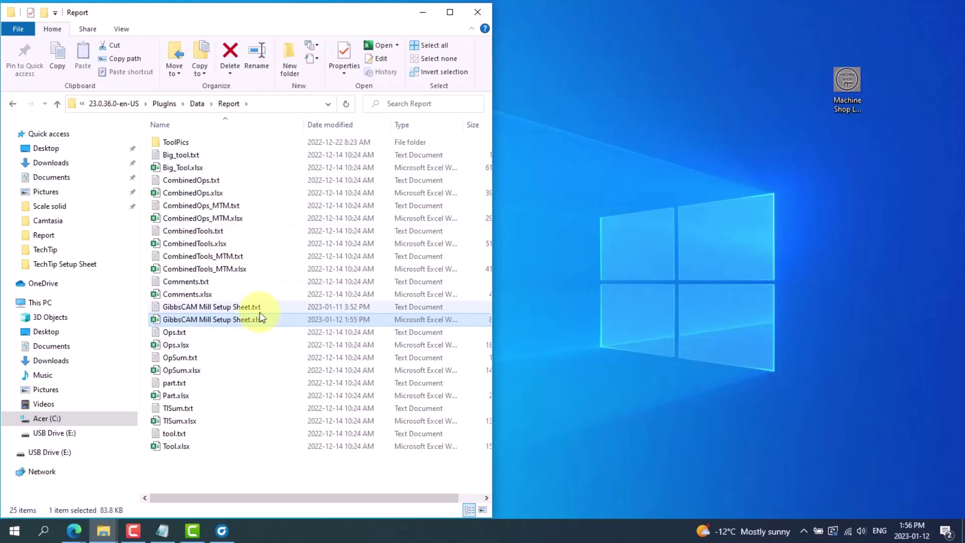
{"action": "left_click", "coordinate": [222, 531]}
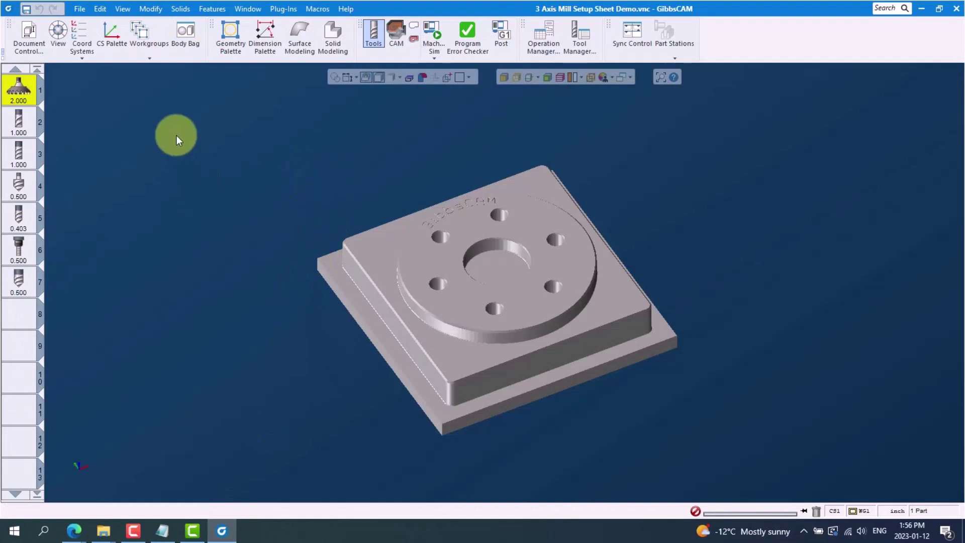
- Run Plug-Ins > Reporter as a Custom report using the GibbsCAM Mill Setup Sheet template
{"action": "left_click", "coordinate": [283, 9]}
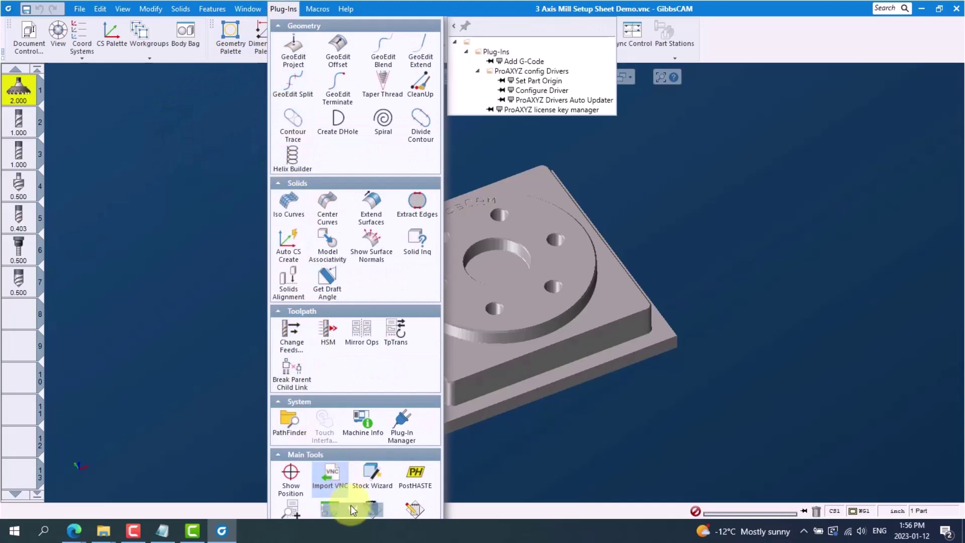
{"action": "scroll", "coordinate": [352, 511], "scroll_direction": "down", "scroll_amount": 3}
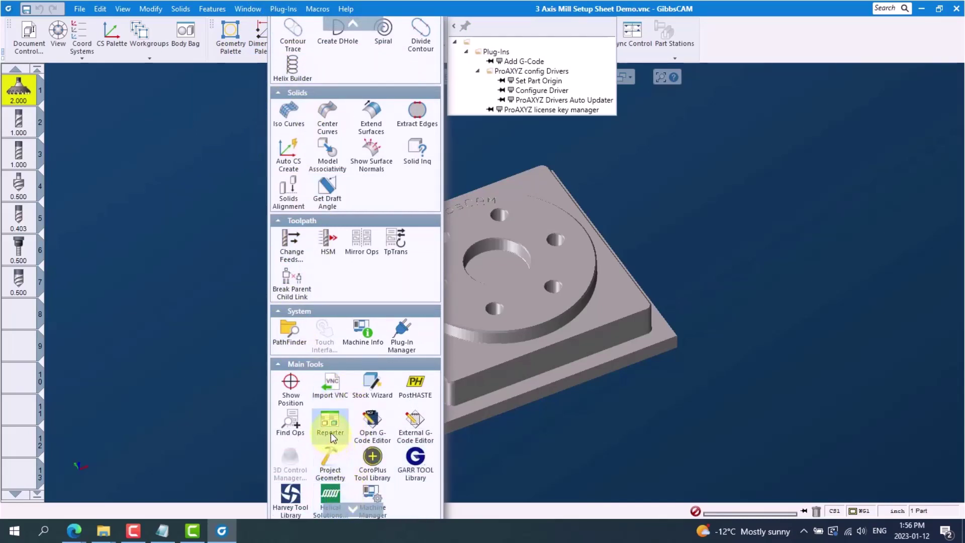
{"action": "left_click", "coordinate": [330, 433]}
{"action": "left_click", "coordinate": [481, 220]}
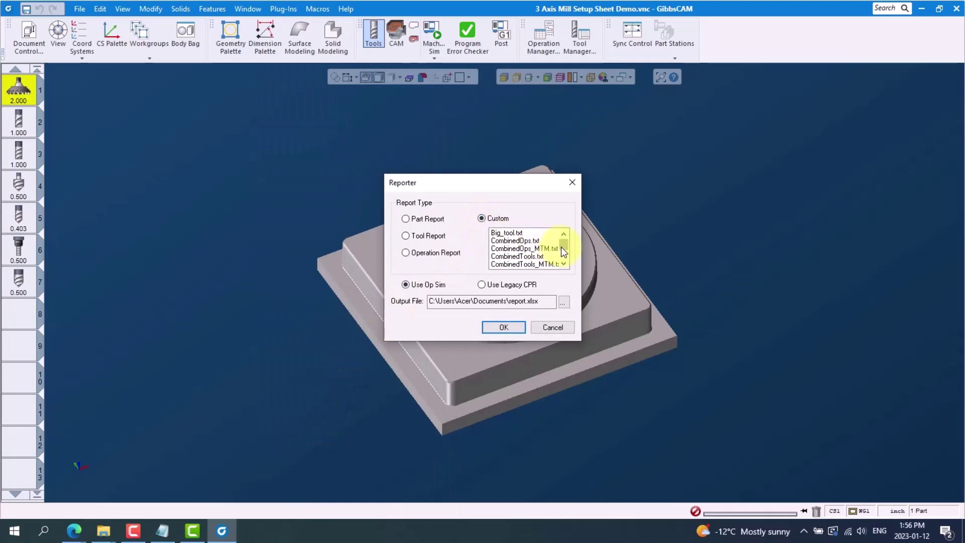
{"action": "scroll", "coordinate": [563, 250], "scroll_direction": "down", "scroll_amount": 1}
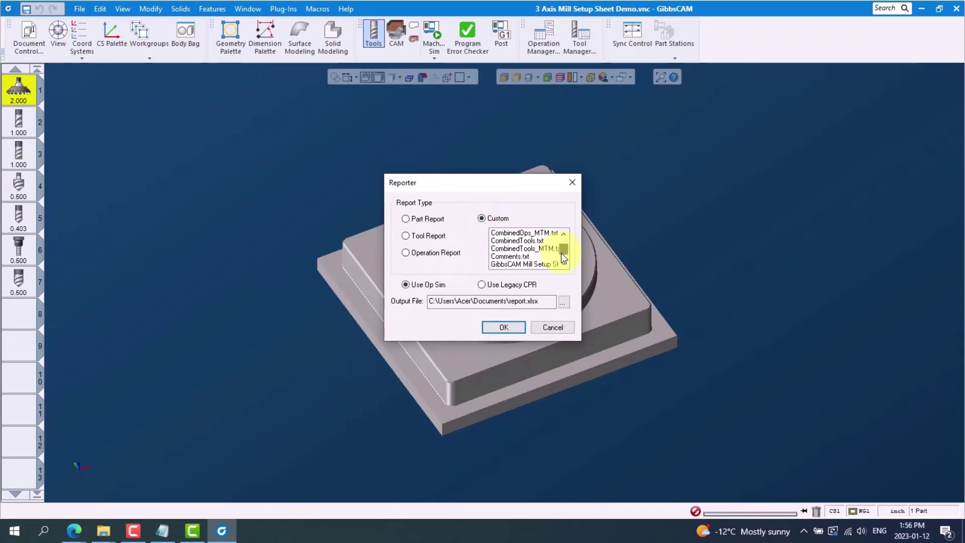
{"action": "left_click", "coordinate": [520, 257]}
{"action": "left_click", "coordinate": [503, 326]}
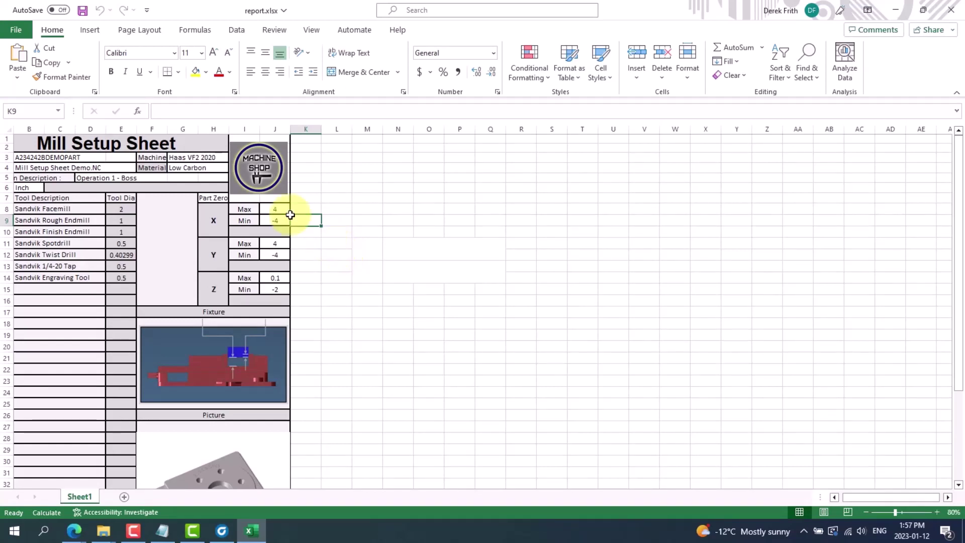
- Show the print preview of report.xlsx on a Letter portrait page, page 1 of 3
{"action": "left_click", "coordinate": [23, 29]}
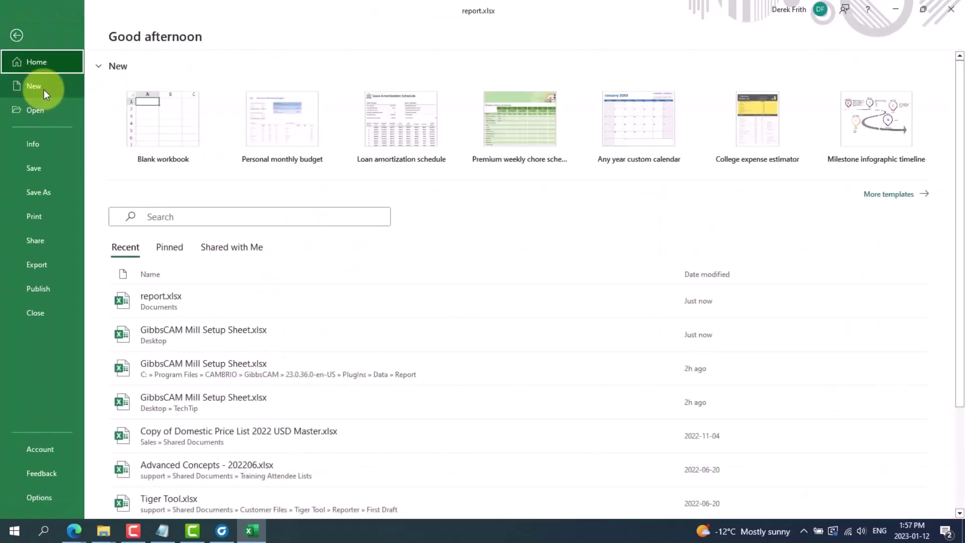
{"action": "left_click", "coordinate": [42, 216]}
{"action": "left_click", "coordinate": [138, 98]}
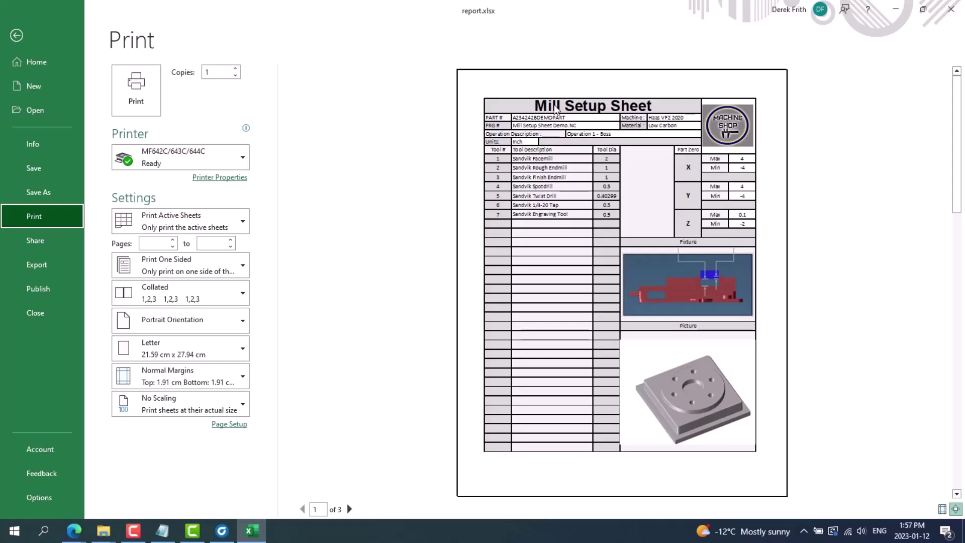
- Alt+Tab back to the GibbsCAM window with the 3 Axis Mill Setup Sheet Demo part
{"action": "key", "text": "alt+Tab"}
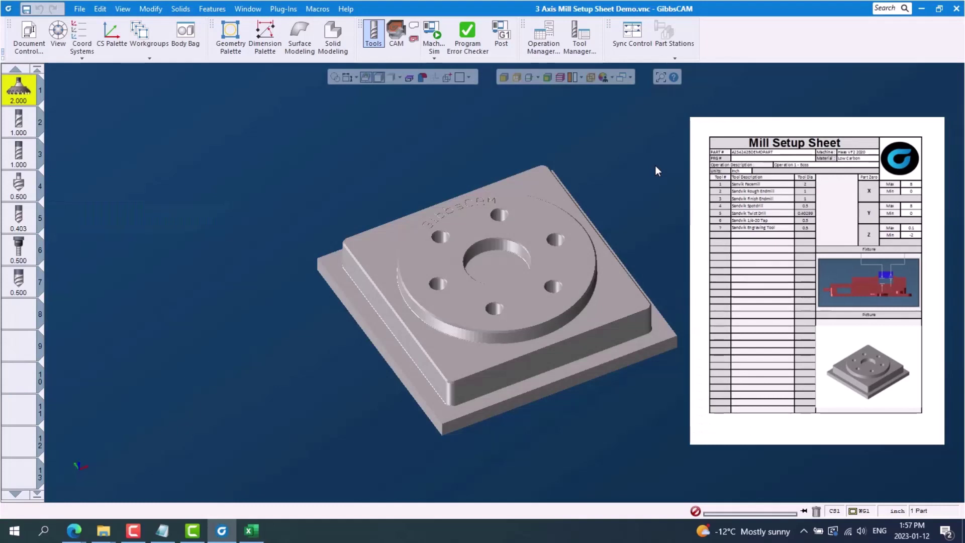